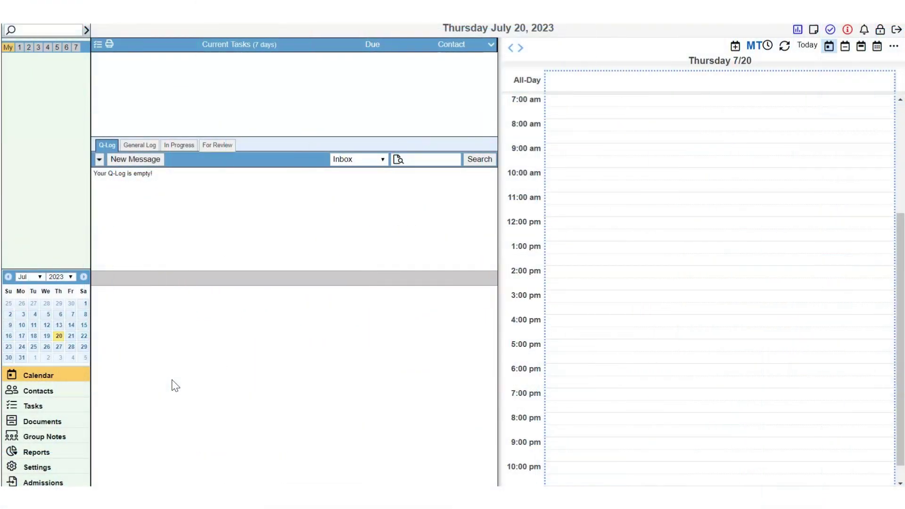
Go to Settings > Users and start adding a new regular user.
{"action": "left_click", "coordinate": [37, 468]}
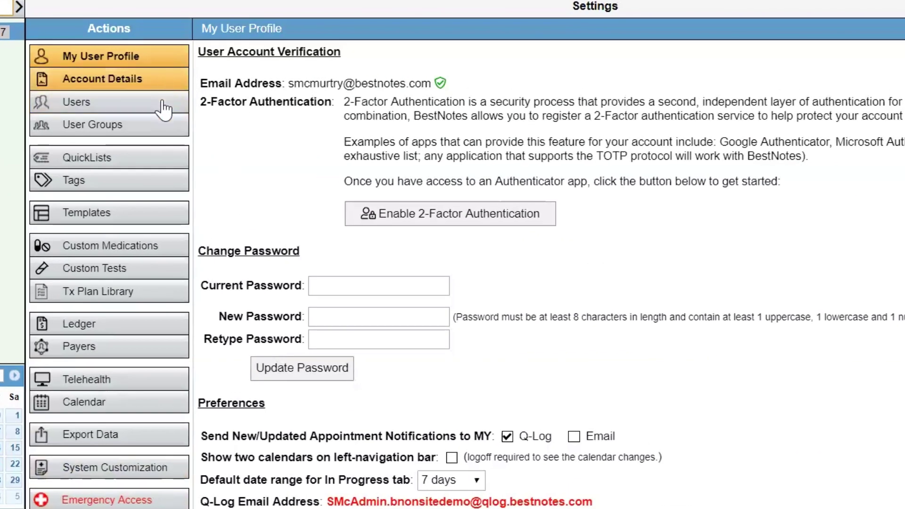
{"action": "left_click", "coordinate": [150, 95]}
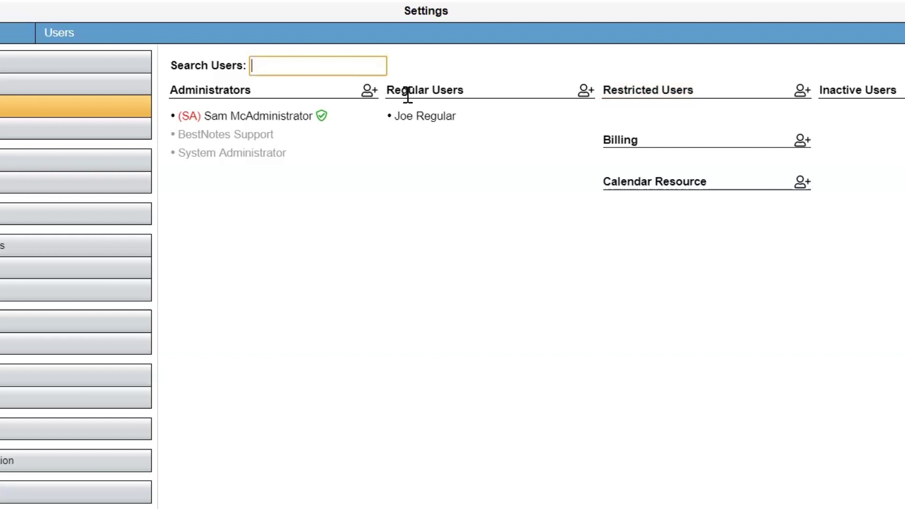
{"action": "left_click", "coordinate": [584, 91]}
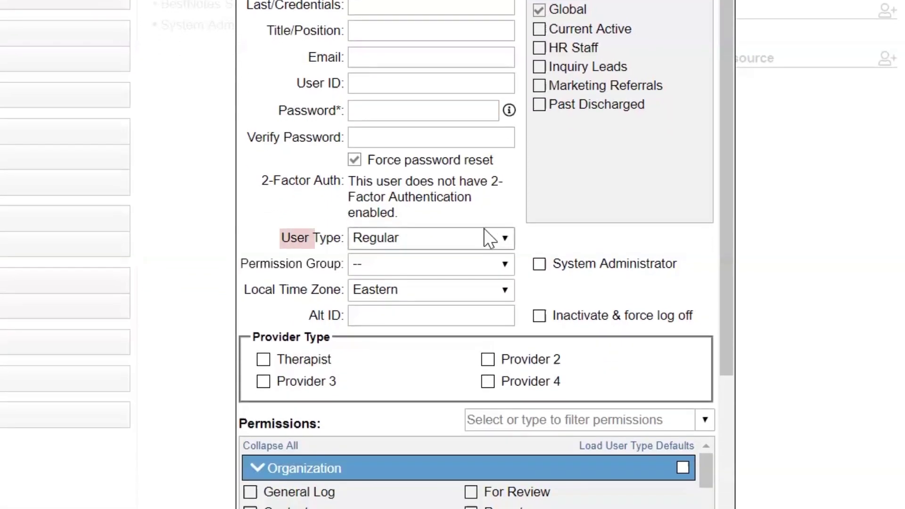
Show the user type choices (Regular, Restricted, Administrator, Billing) for the new user.
{"action": "left_click", "coordinate": [493, 241]}
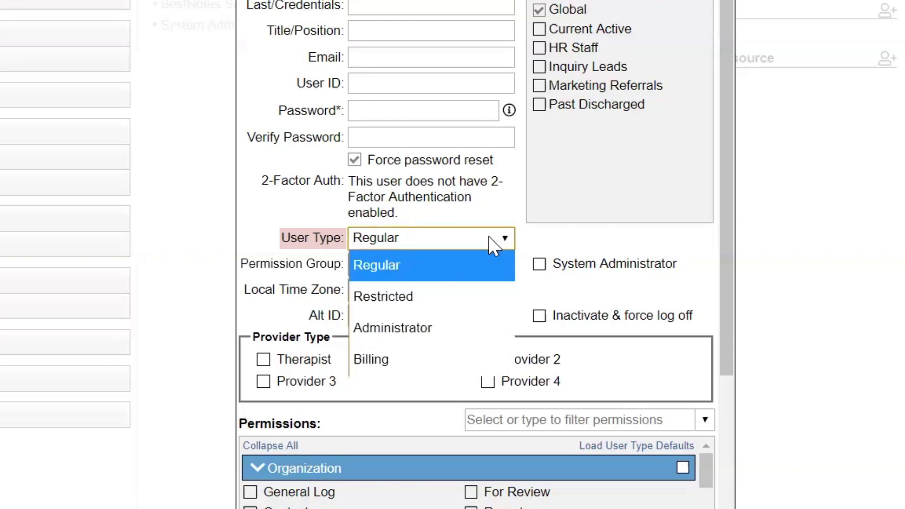
Keep the user type as Regular and show the permission group choices.
{"action": "left_click", "coordinate": [492, 240]}
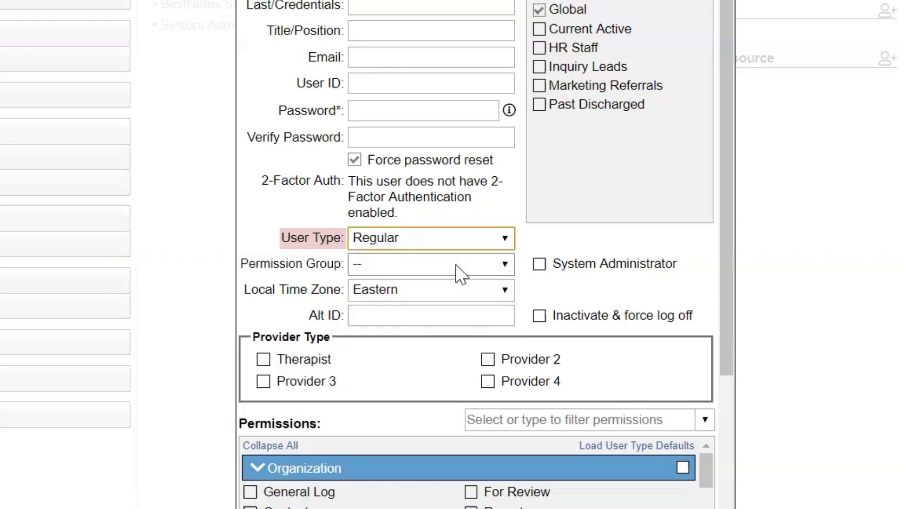
{"action": "left_click", "coordinate": [506, 265]}
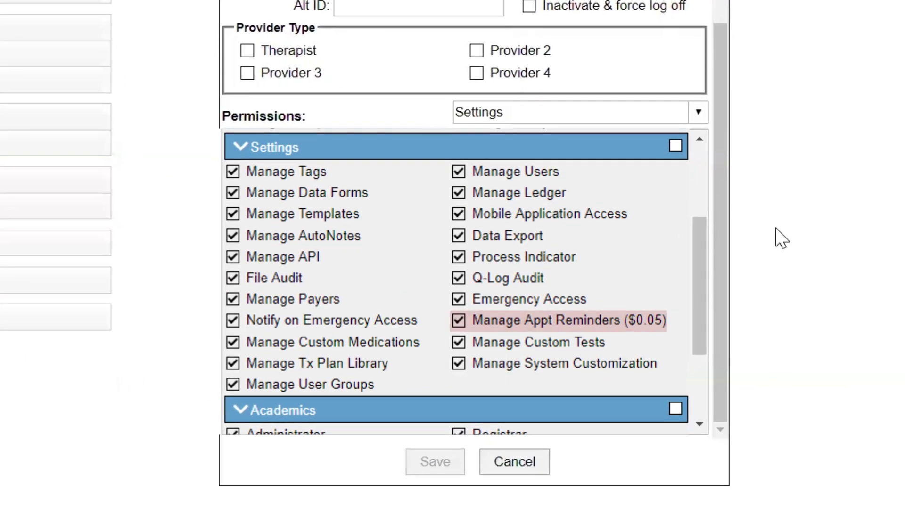
{"action": "scroll", "coordinate": [781, 237], "scroll_direction": "up", "scroll_amount": 10}
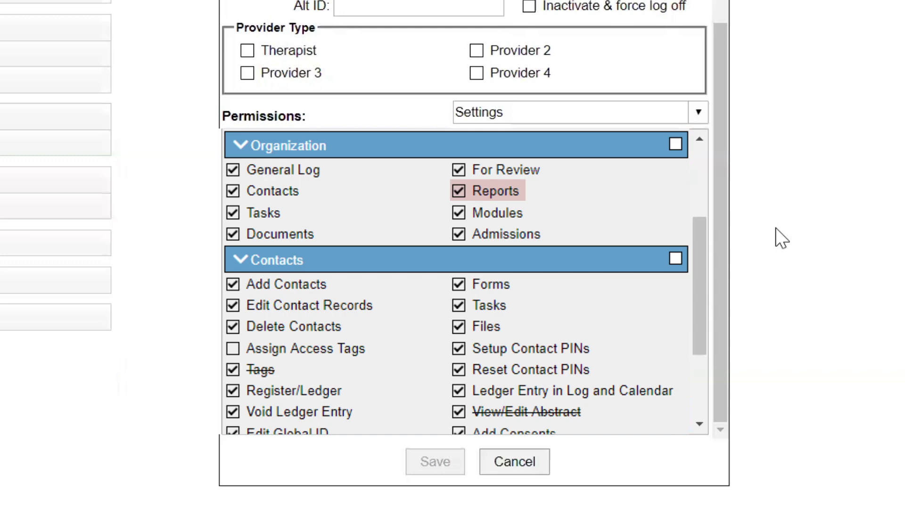
{"action": "scroll", "coordinate": [781, 237], "scroll_direction": "down", "scroll_amount": 4}
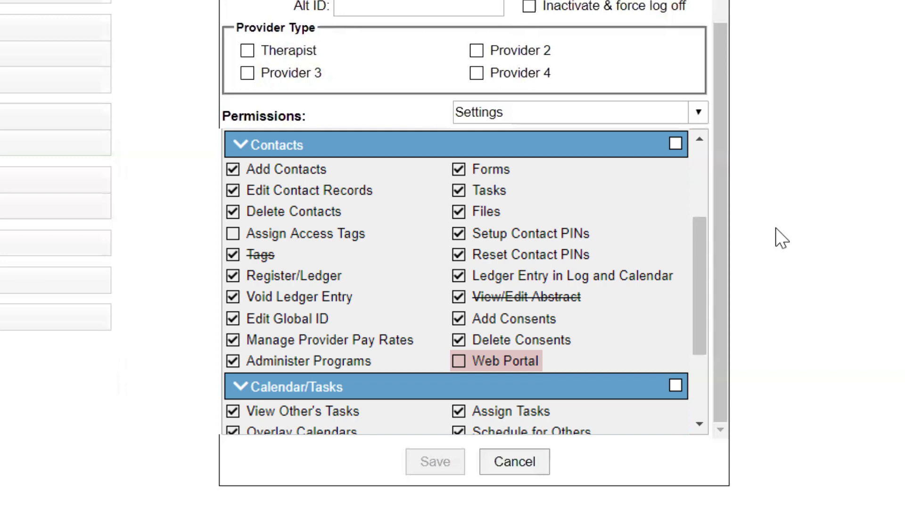
{"action": "scroll", "coordinate": [781, 237], "scroll_direction": "down", "scroll_amount": 8}
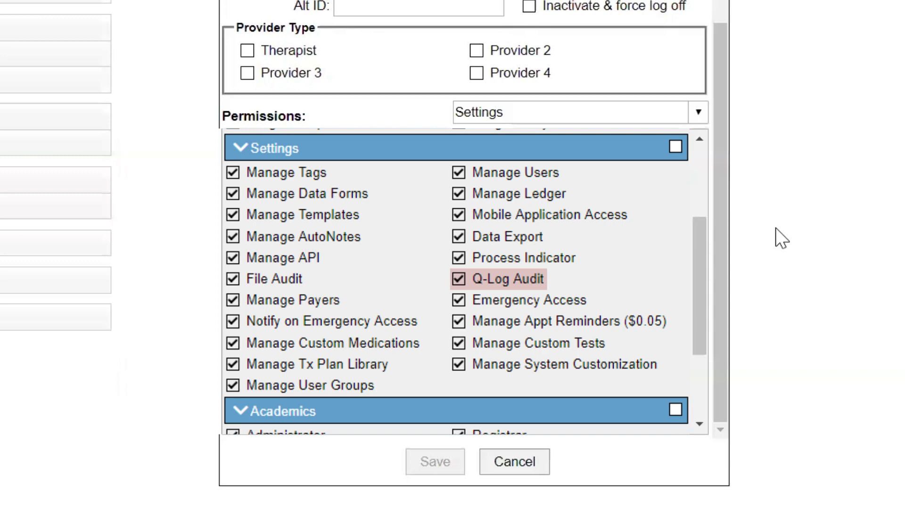
{"action": "scroll", "coordinate": [781, 237], "scroll_direction": "up", "scroll_amount": 5}
{"action": "scroll", "coordinate": [782, 237], "scroll_direction": "up", "scroll_amount": 5}
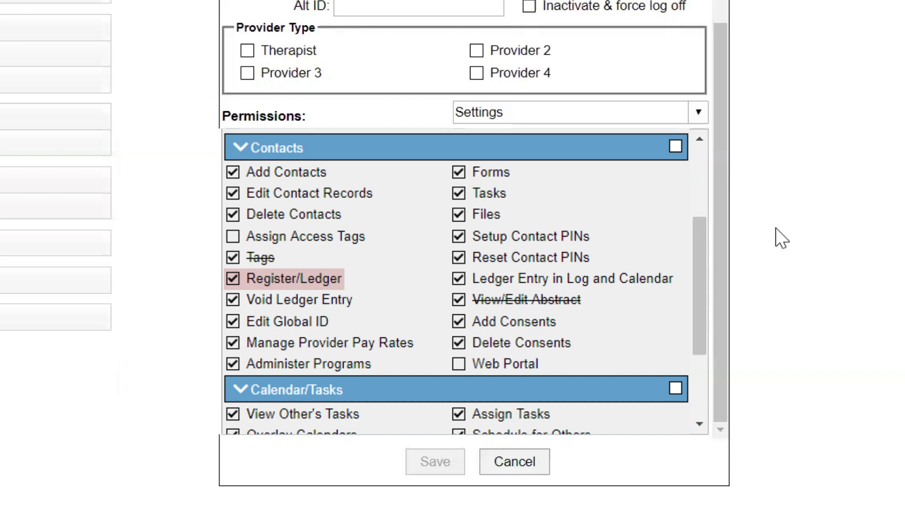
{"action": "scroll", "coordinate": [781, 237], "scroll_direction": "down", "scroll_amount": 3}
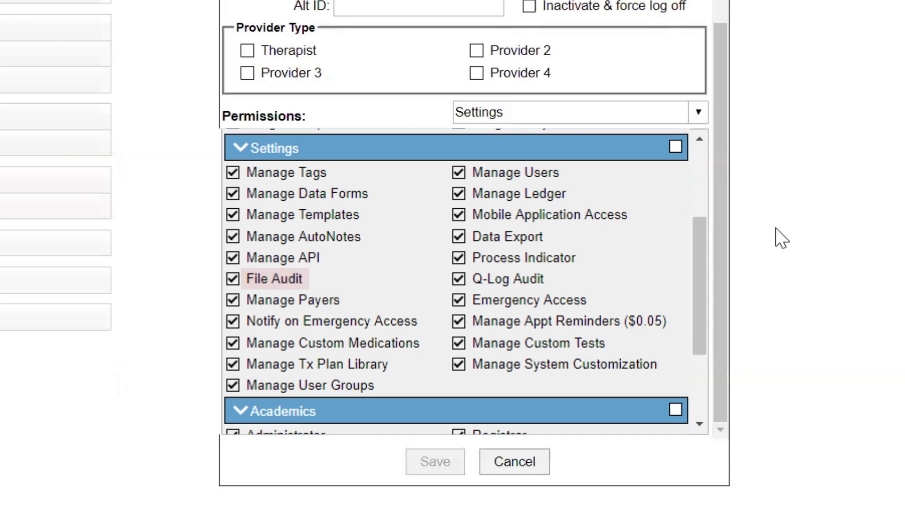
{"action": "scroll", "coordinate": [781, 239], "scroll_direction": "up", "scroll_amount": 5}
{"action": "scroll", "coordinate": [781, 238], "scroll_direction": "up", "scroll_amount": 5}
{"action": "scroll", "coordinate": [781, 238], "scroll_direction": "up", "scroll_amount": 2}
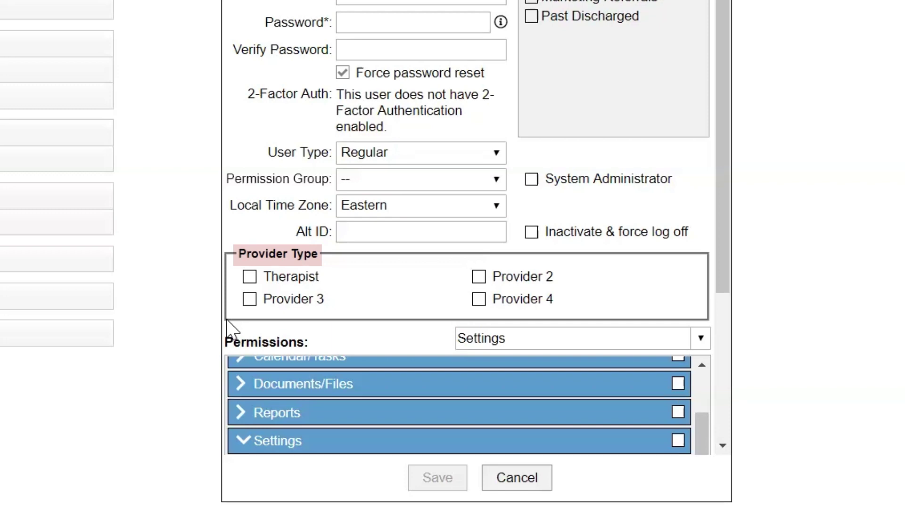
{"action": "scroll", "coordinate": [232, 322], "scroll_direction": "up", "scroll_amount": 5}
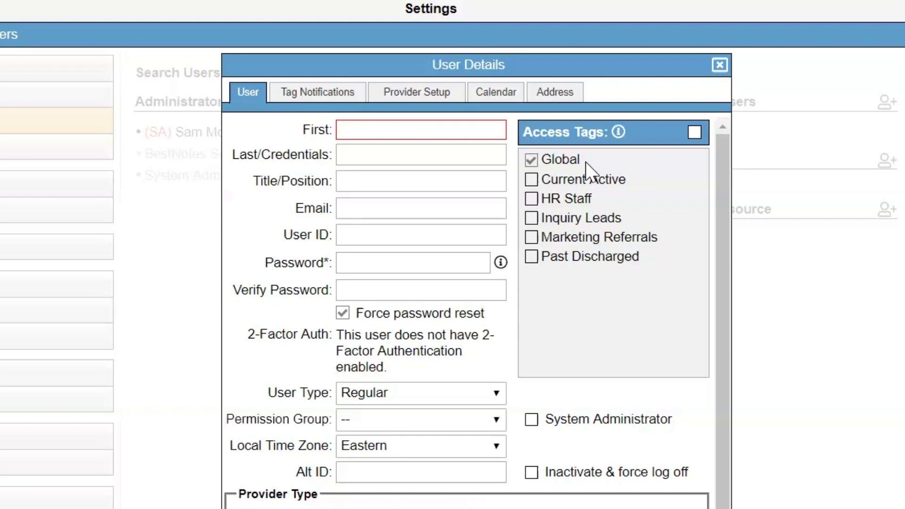
Give the user the Current Active and Inquiry Leads access tags, then review notification and provider settings.
{"action": "left_click", "coordinate": [531, 179]}
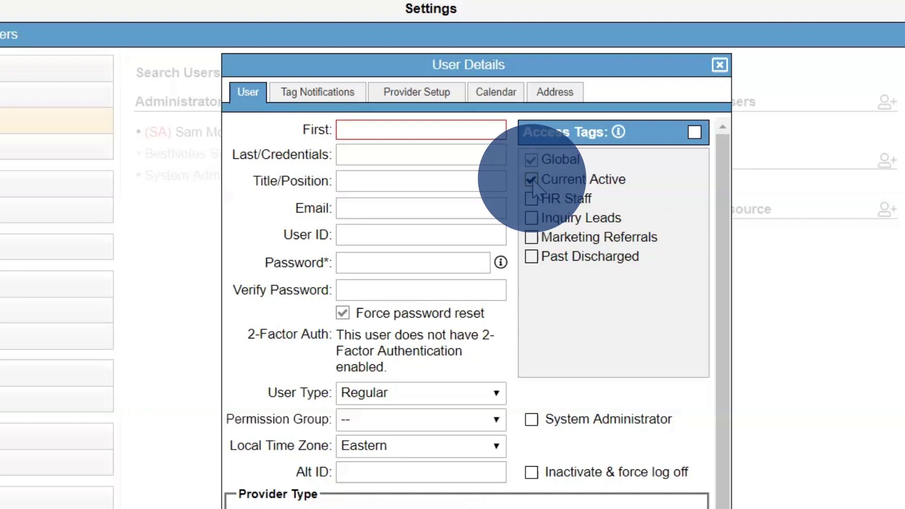
{"action": "left_click", "coordinate": [531, 217]}
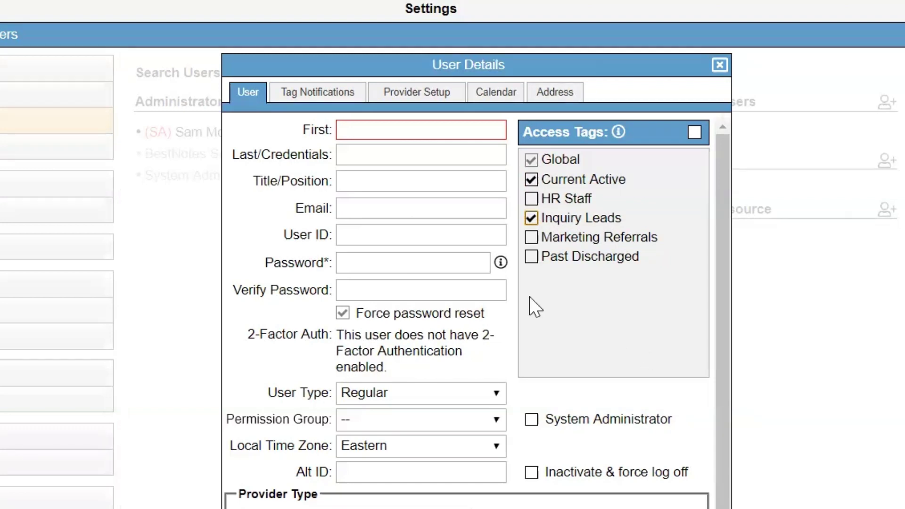
{"action": "left_click", "coordinate": [298, 94]}
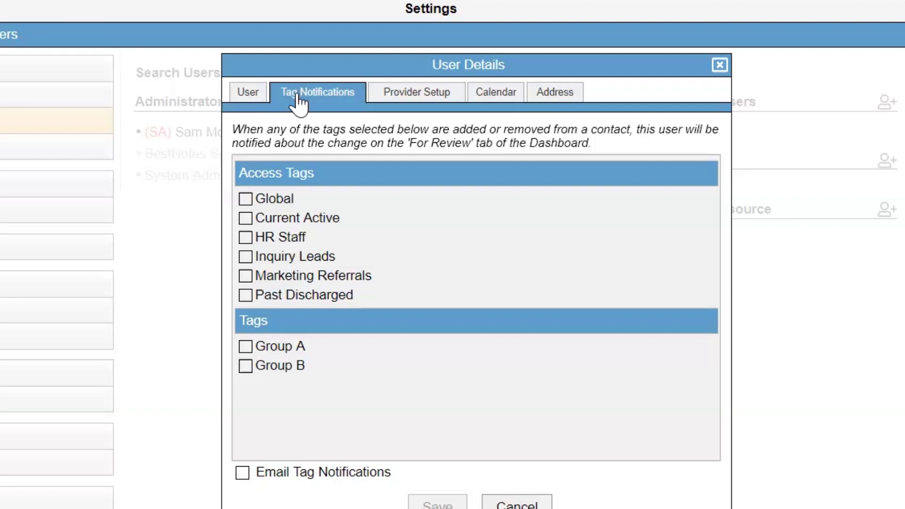
{"action": "left_click", "coordinate": [419, 102]}
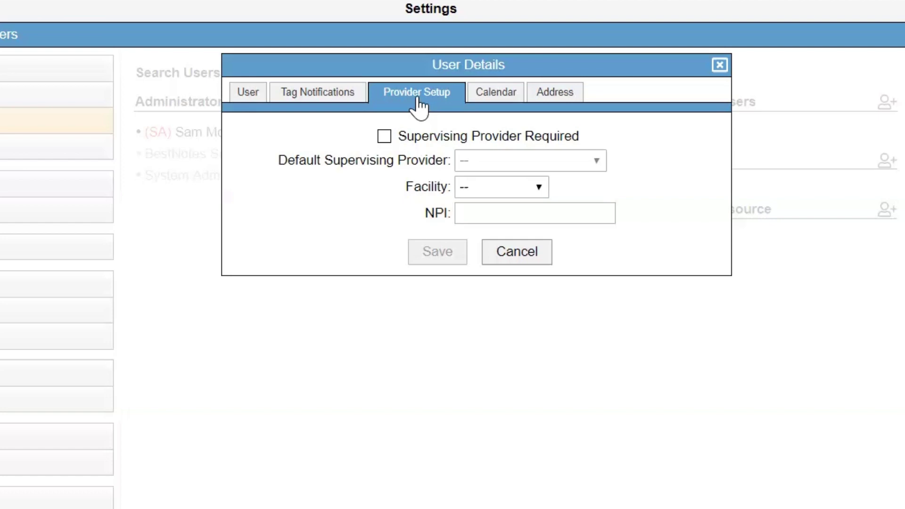
Review the Calendar and User tabs, then save Joe Regular as a regular user.
{"action": "left_click", "coordinate": [495, 93]}
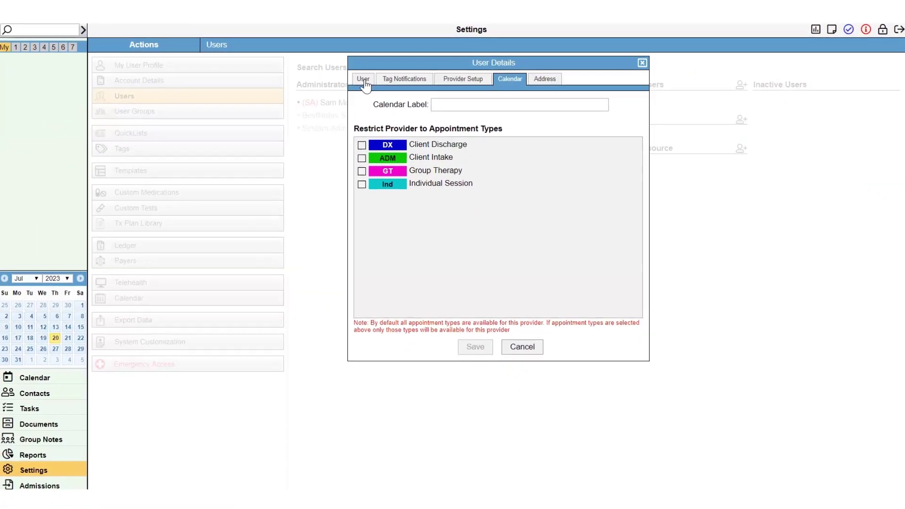
{"action": "left_click", "coordinate": [364, 80]}
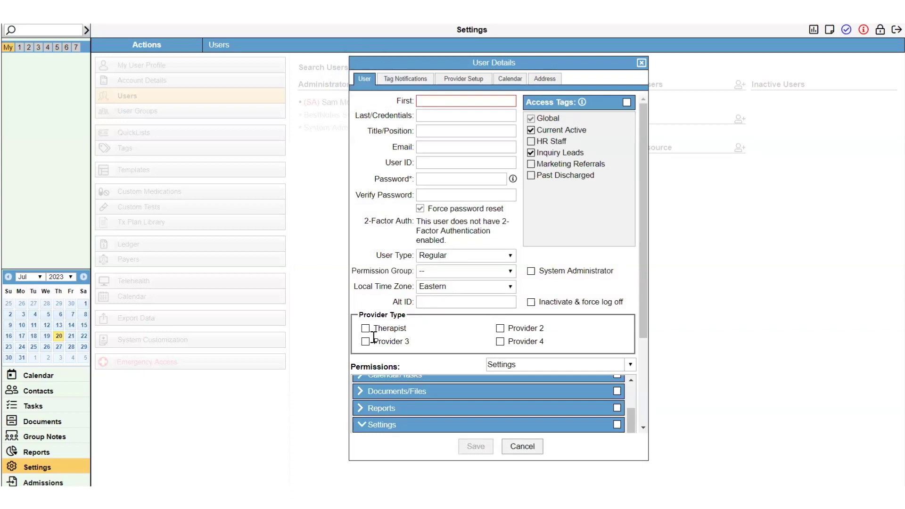
{"action": "left_click", "coordinate": [470, 447]}
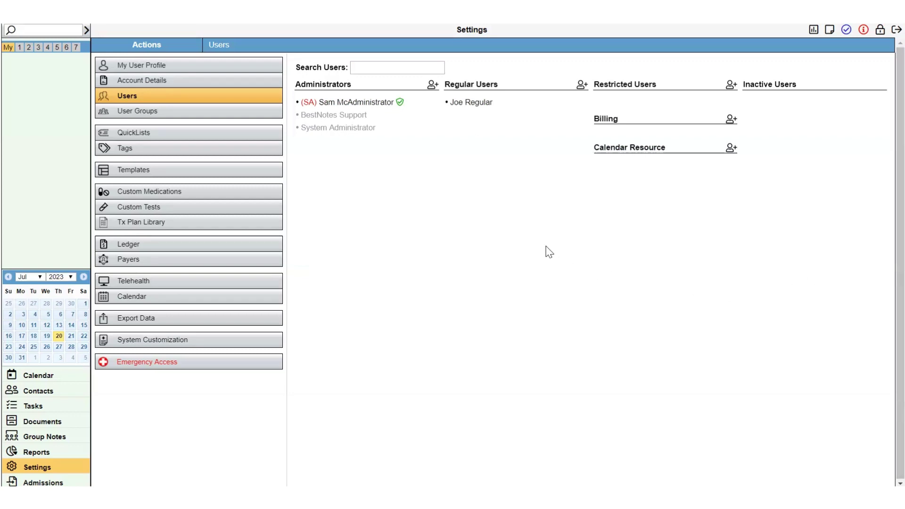
Set Joe Regular to 'Inactivate & force log off', confirm the notice, and save.
{"action": "left_click", "coordinate": [471, 102]}
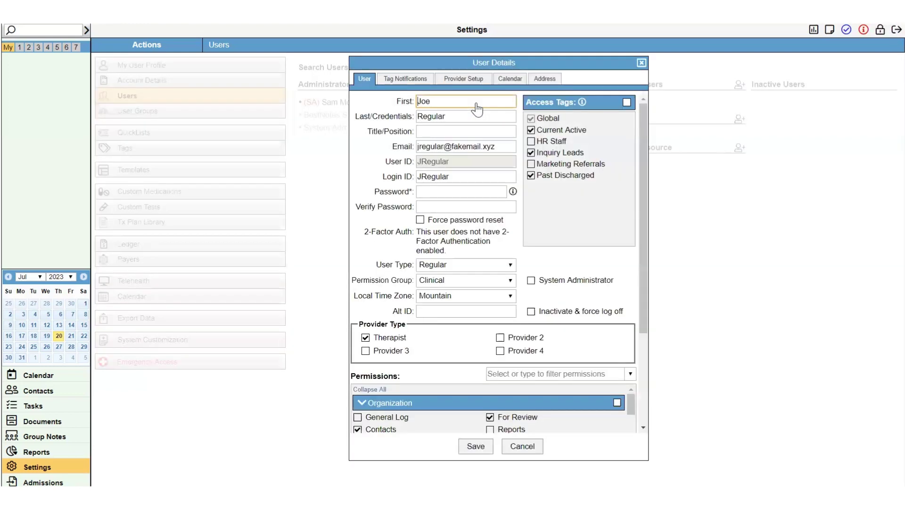
{"action": "left_click", "coordinate": [531, 312]}
{"action": "left_click", "coordinate": [485, 259]}
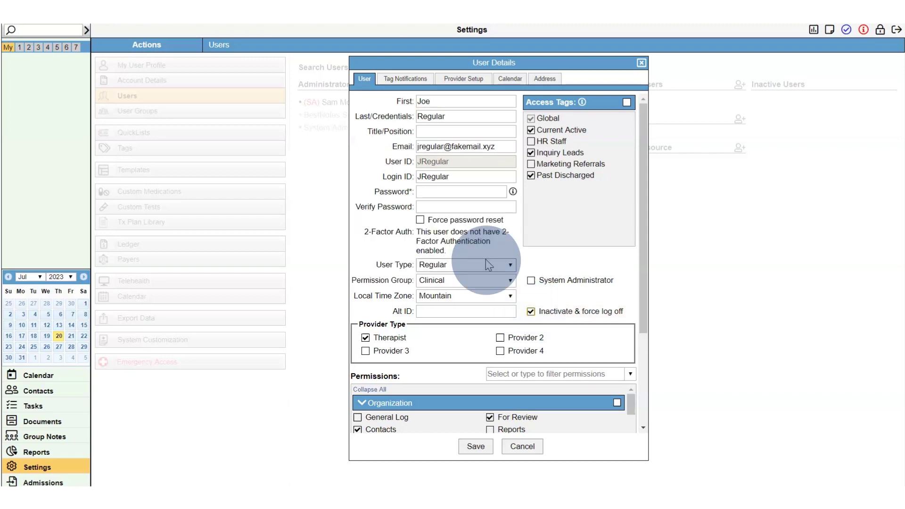
{"action": "left_click", "coordinate": [475, 446]}
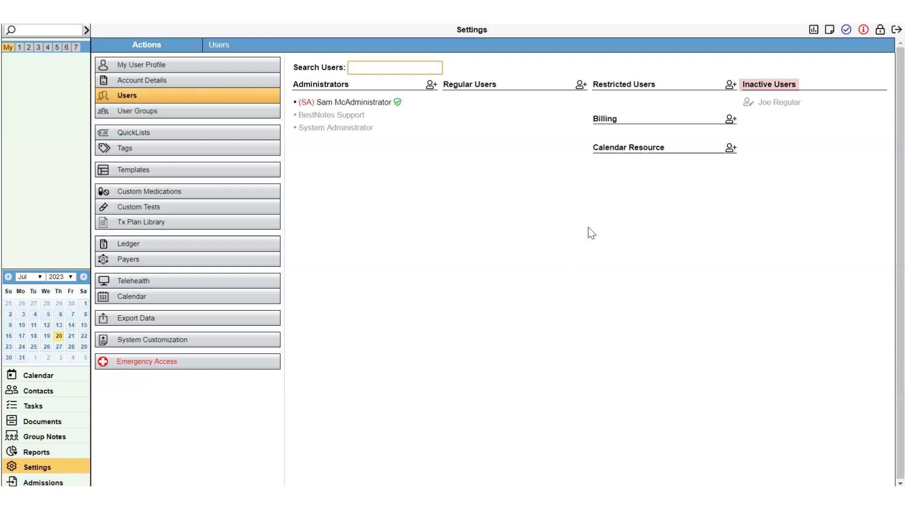
Clear 'Inactivate & force log off' on Joe Regular, confirm the billable-user notice, and save.
{"action": "left_click", "coordinate": [752, 106]}
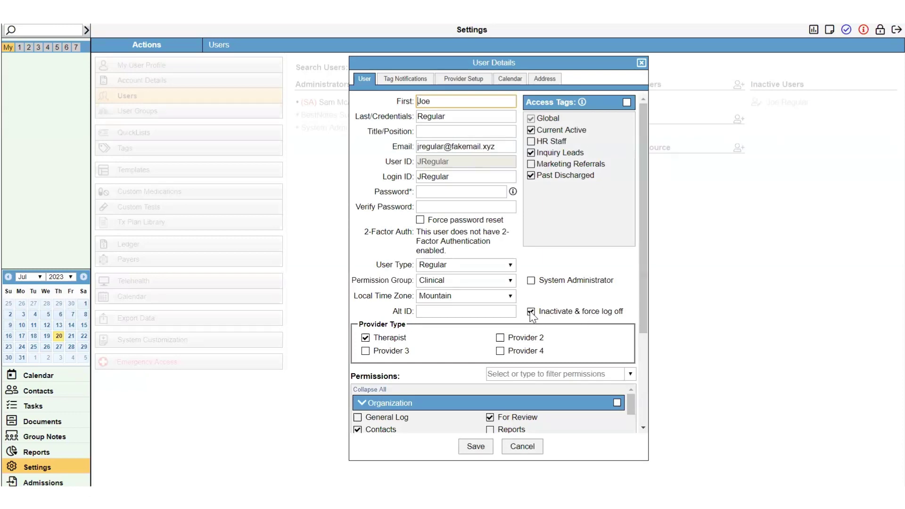
{"action": "left_click", "coordinate": [531, 311]}
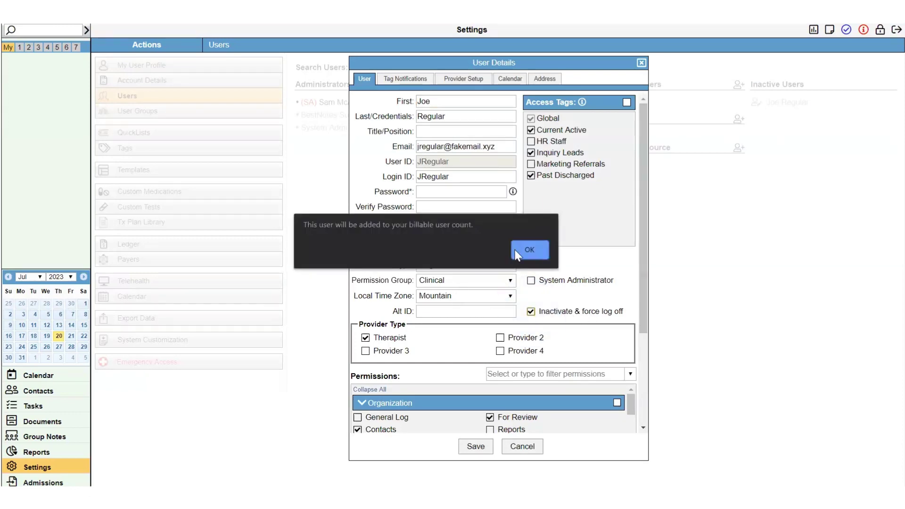
{"action": "left_click", "coordinate": [530, 249]}
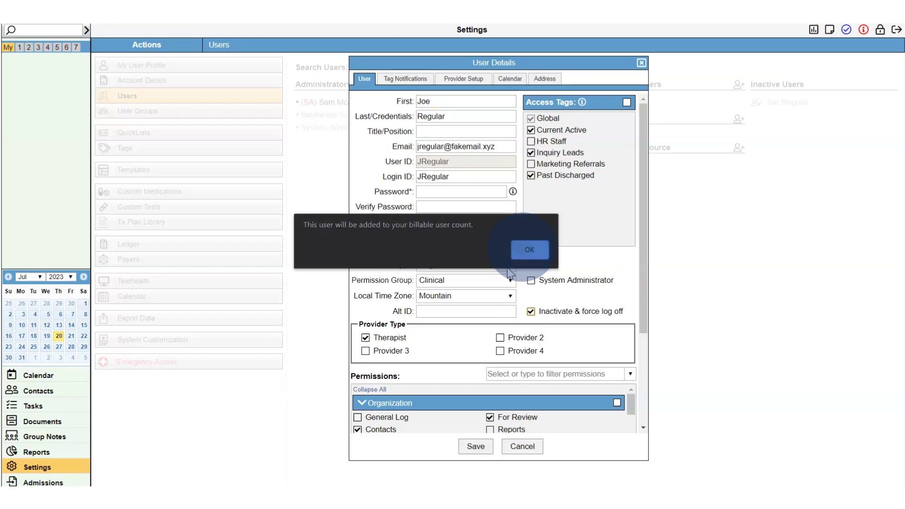
{"action": "left_click", "coordinate": [476, 447]}
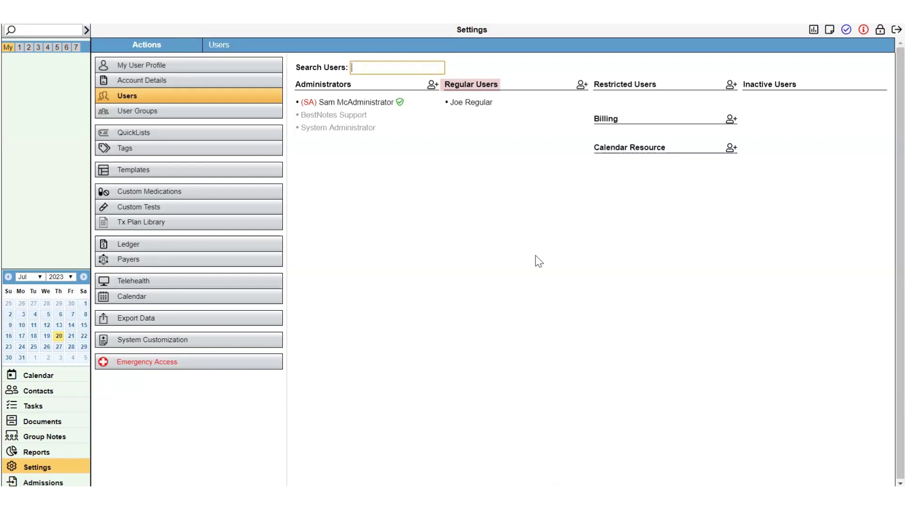
{"action": "left_click", "coordinate": [471, 103]}
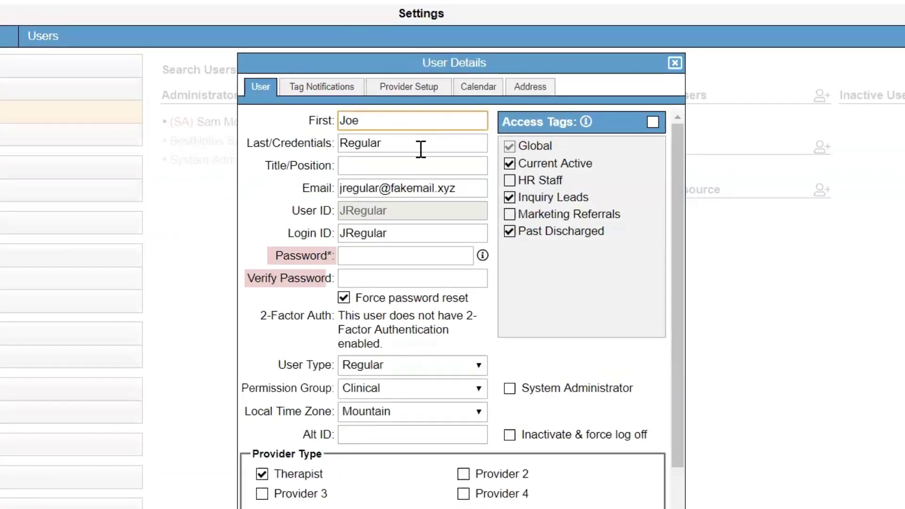
{"action": "left_click_drag", "start_coordinate": [355, 298], "coordinate": [472, 306]}
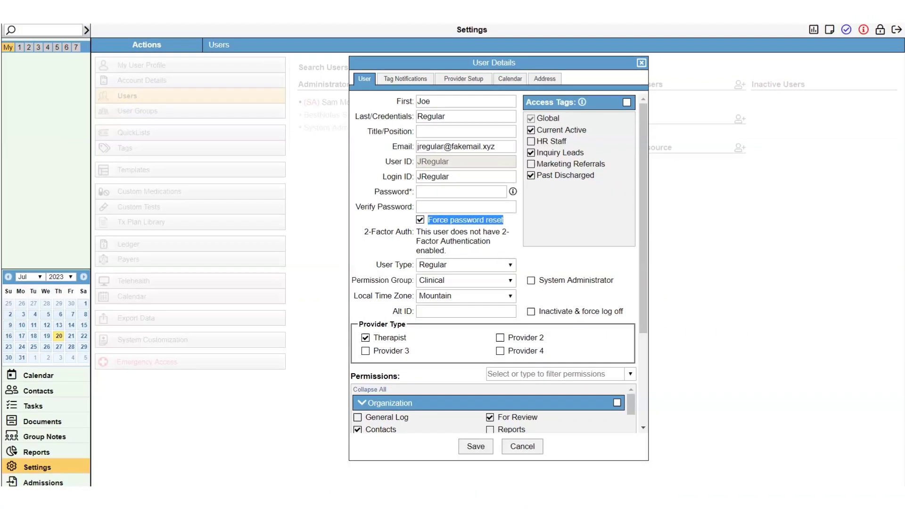
{"action": "left_click", "coordinate": [475, 446]}
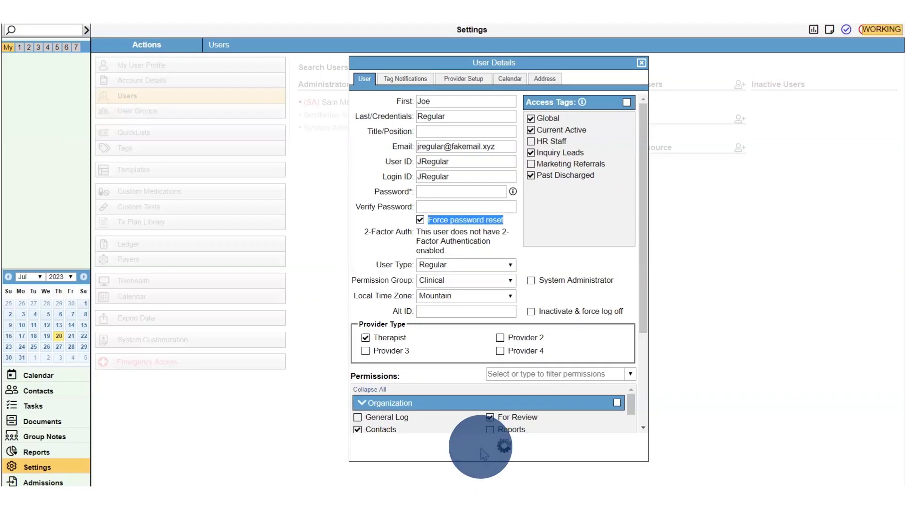